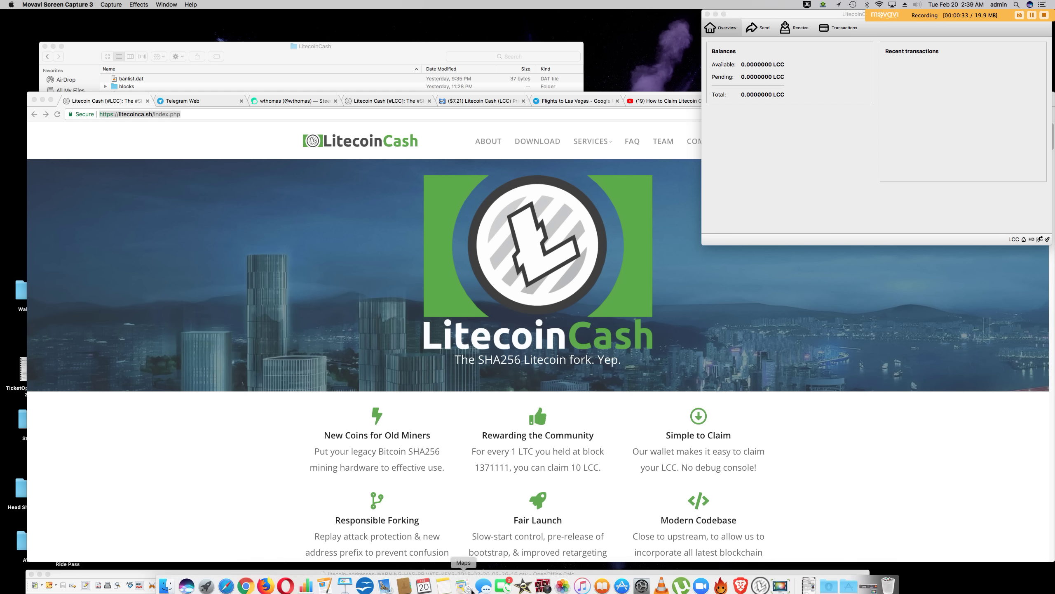
- Examine the LTC to LCC balance checker and the Download Wallet options on the Litecoin Cash home page
{"action": "scroll", "coordinate": [490, 413], "scroll_direction": "down", "scroll_amount": 1}
{"action": "scroll", "coordinate": [491, 413], "scroll_direction": "down", "scroll_amount": 15}
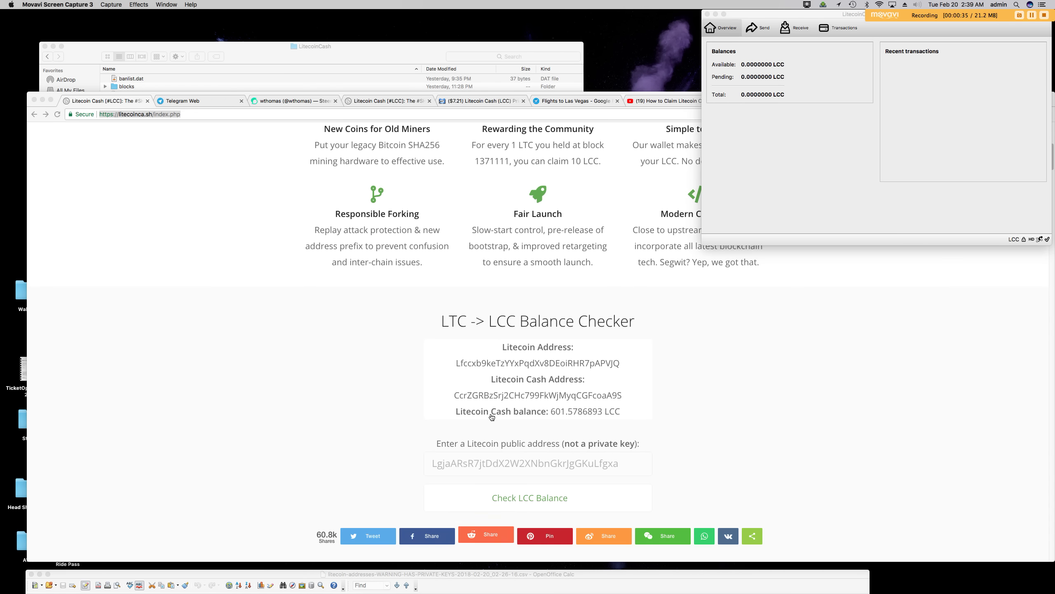
{"action": "scroll", "coordinate": [490, 416], "scroll_direction": "up", "scroll_amount": 5}
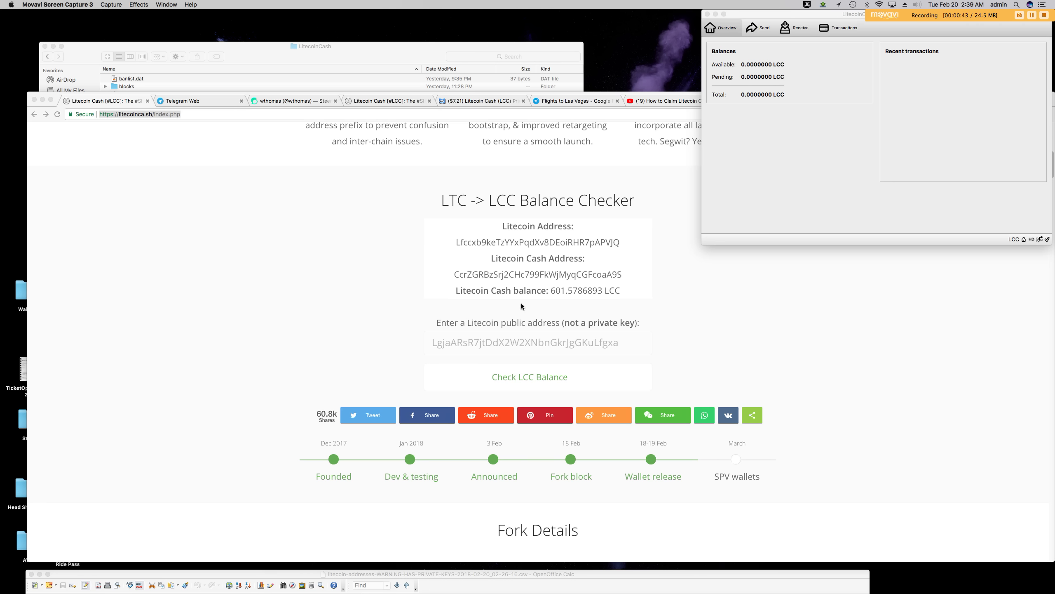
{"action": "scroll", "coordinate": [545, 295], "scroll_direction": "down", "scroll_amount": 20}
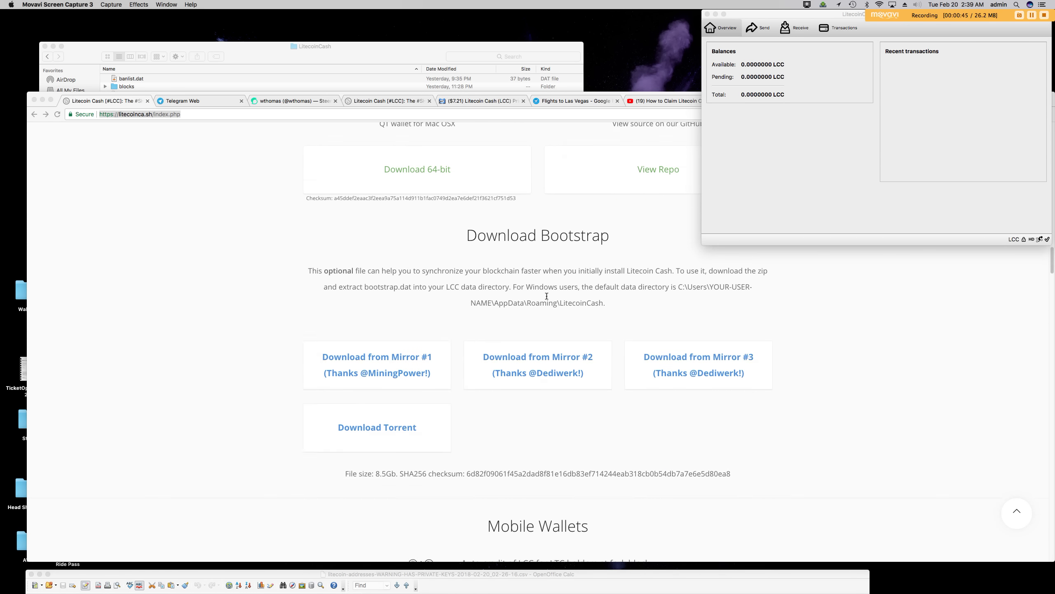
{"action": "scroll", "coordinate": [546, 295], "scroll_direction": "up", "scroll_amount": 7}
{"action": "scroll", "coordinate": [547, 296], "scroll_direction": "up", "scroll_amount": 4}
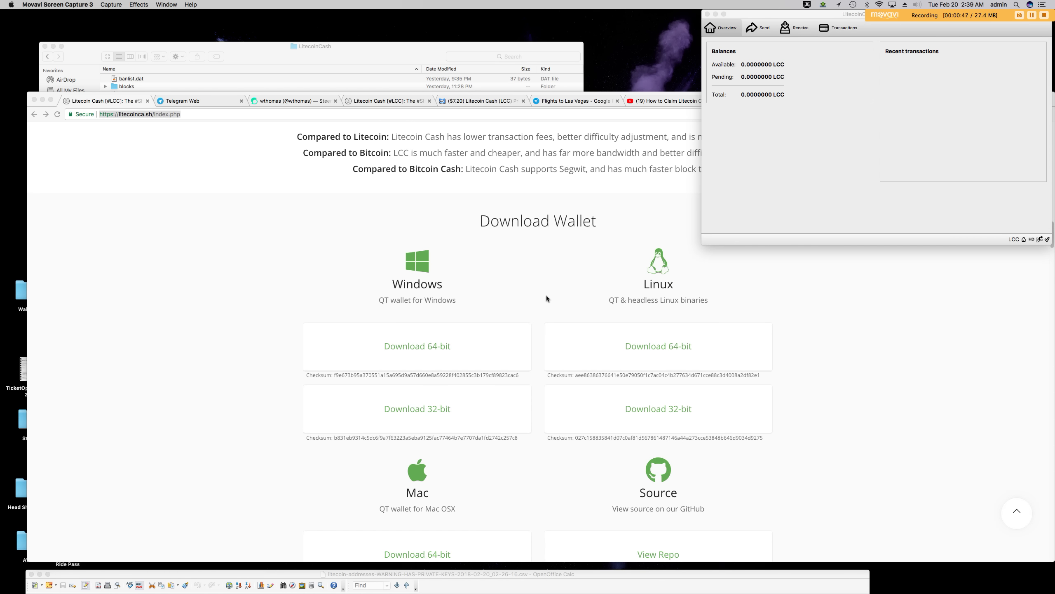
{"action": "scroll", "coordinate": [546, 296], "scroll_direction": "down", "scroll_amount": 4}
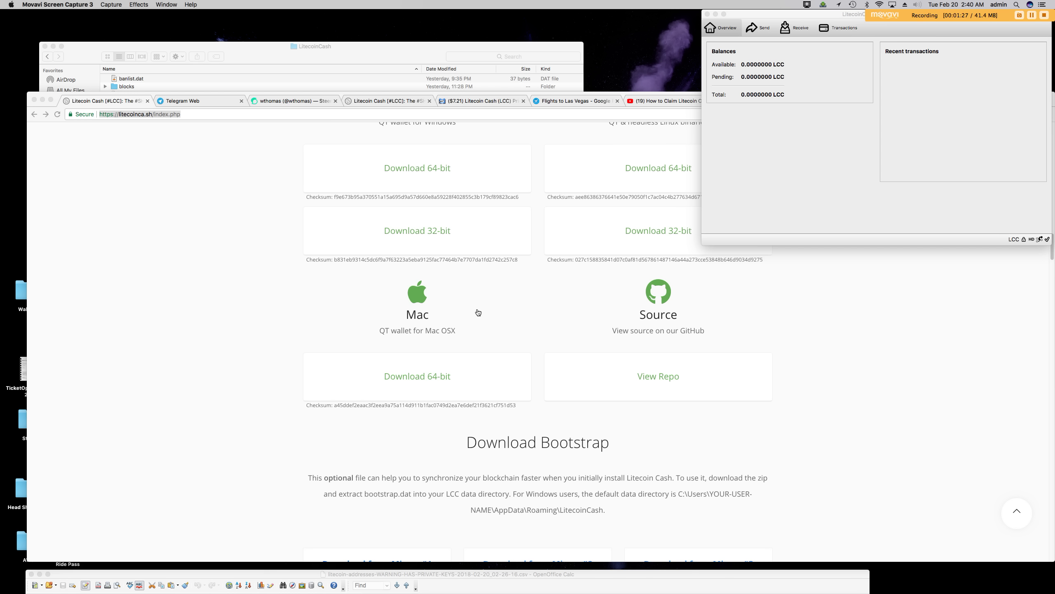
{"action": "scroll", "coordinate": [477, 308], "scroll_direction": "up", "scroll_amount": 7}
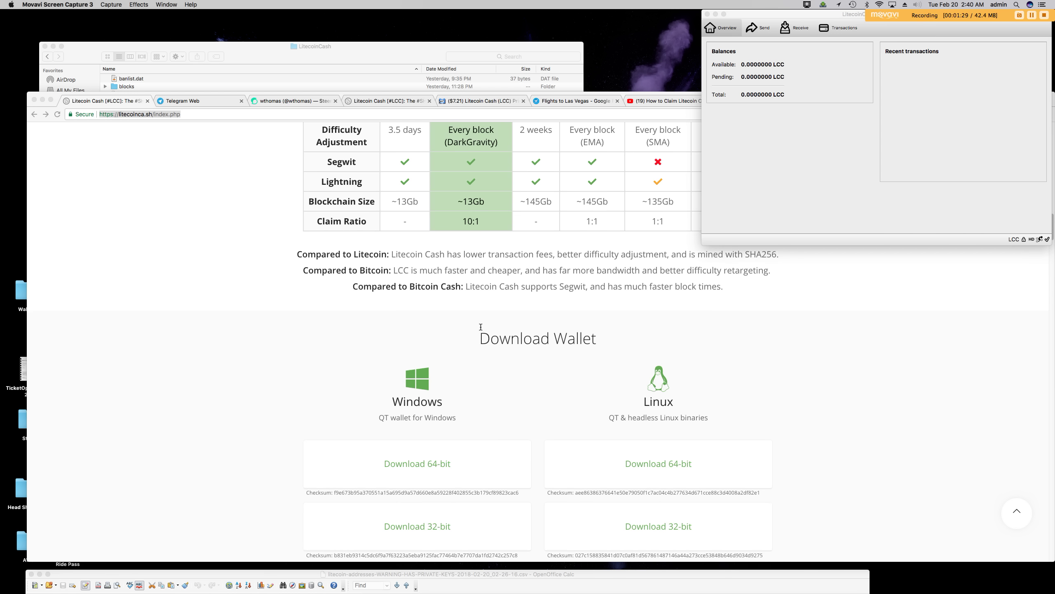
{"action": "scroll", "coordinate": [480, 327], "scroll_direction": "down", "scroll_amount": 6}
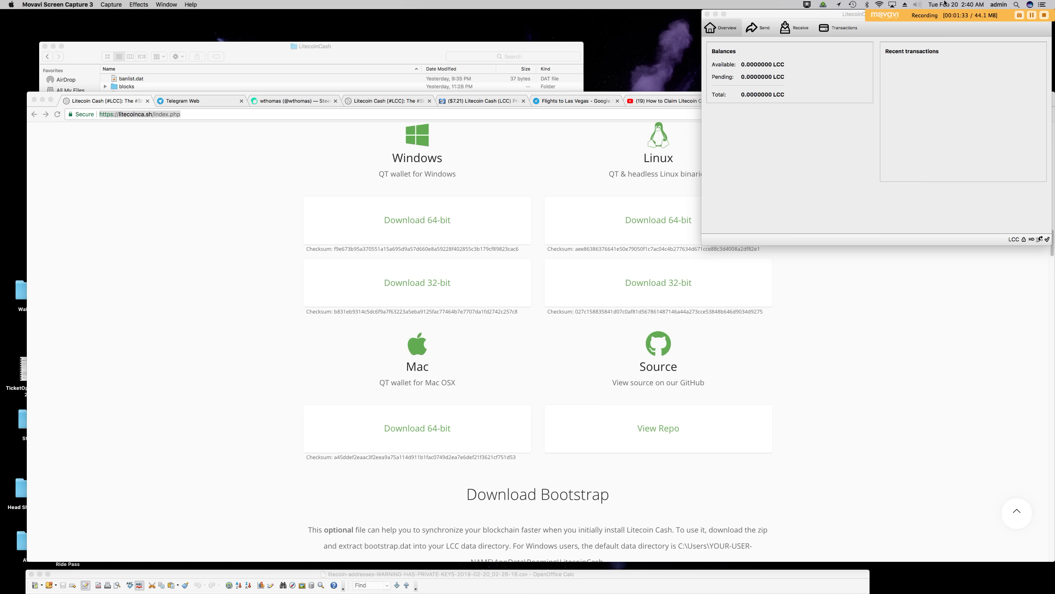
- Shift the wallet window slightly, return to the Litecoin Cash website and examine its Download Bootstrap section
{"action": "mouse_move", "coordinate": [824, 17]}
{"action": "left_mouse_down"}
{"action": "mouse_move", "coordinate": [824, 120]}
{"action": "mouse_move", "coordinate": [740, 50]}
{"action": "mouse_move", "coordinate": [827, 21]}
{"action": "left_mouse_up"}
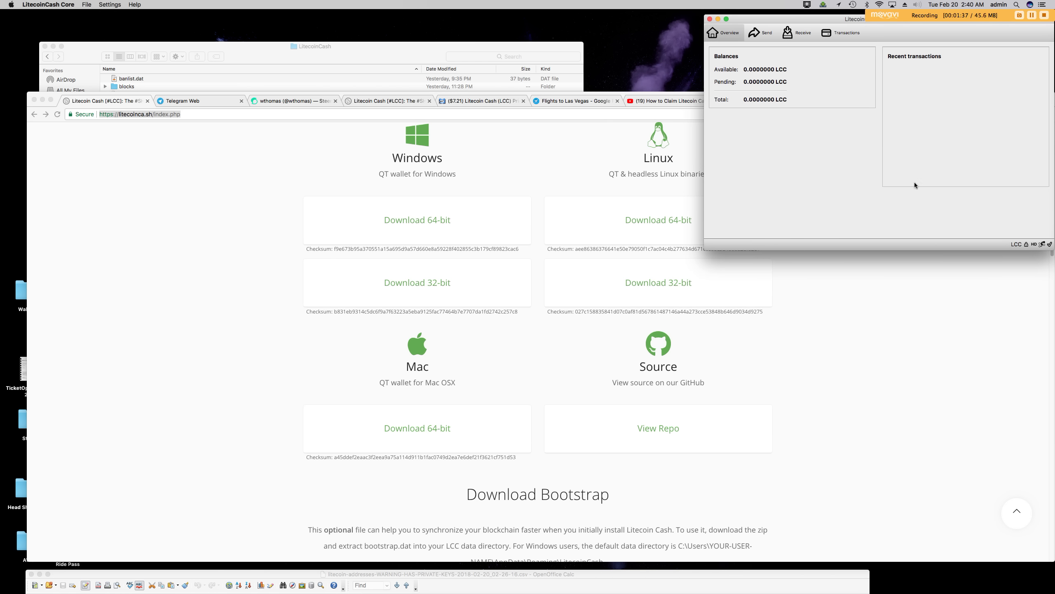
{"action": "left_click", "coordinate": [979, 398]}
{"action": "scroll", "coordinate": [685, 434], "scroll_direction": "down", "scroll_amount": 3}
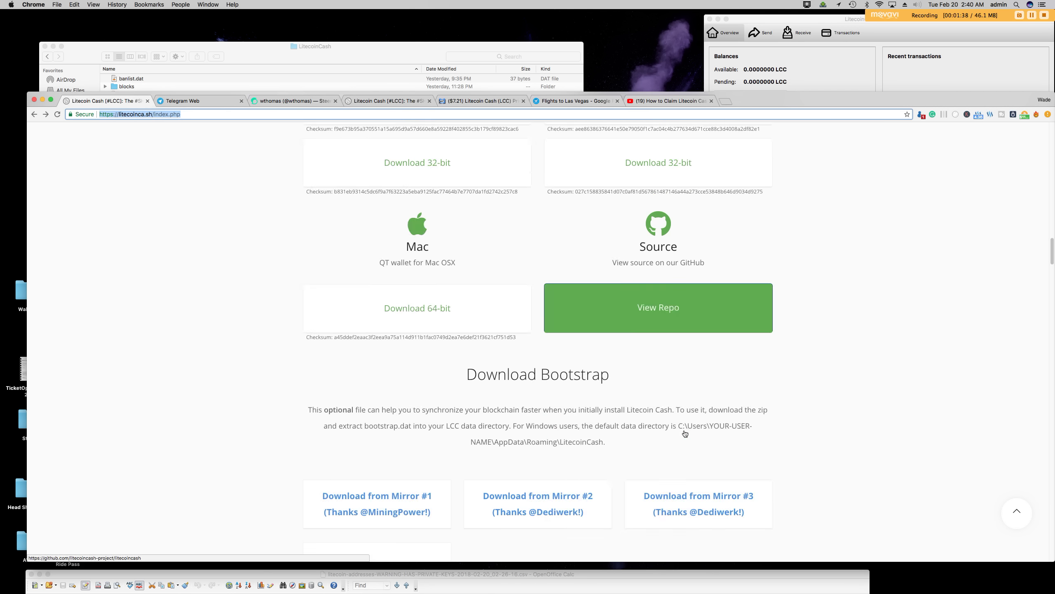
{"action": "scroll", "coordinate": [685, 434], "scroll_direction": "down", "scroll_amount": 3}
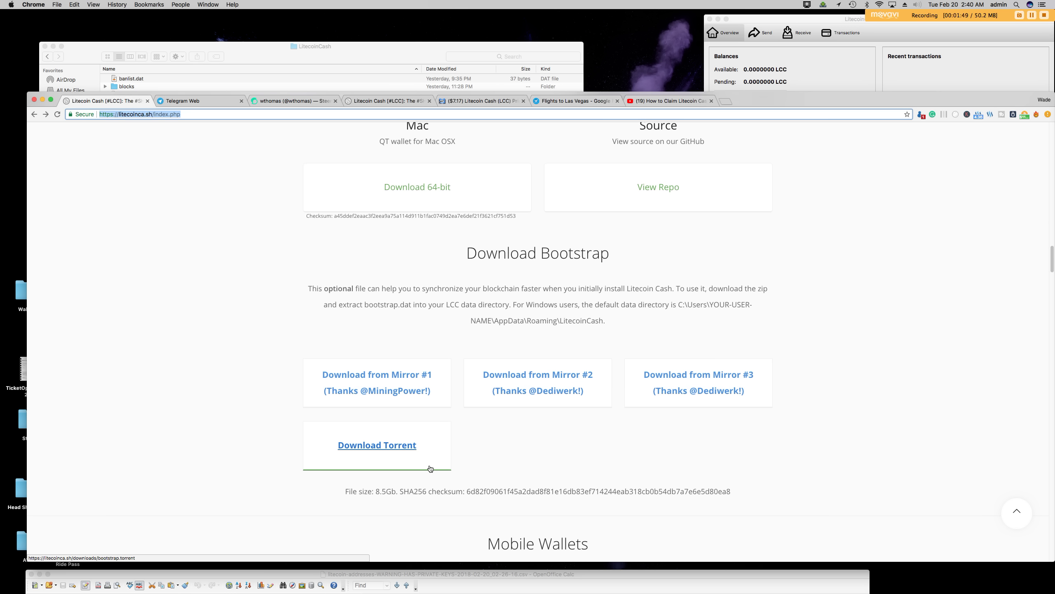
{"action": "scroll", "coordinate": [430, 468], "scroll_direction": "down", "scroll_amount": 1}
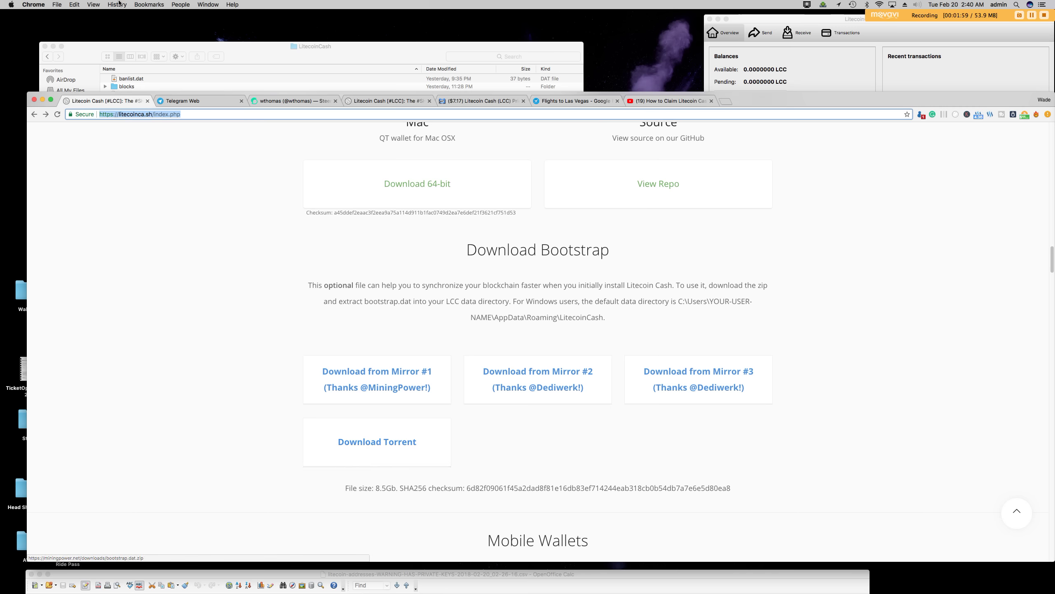
- Switch to the LitecoinCash data folder in Finder and reposition its window to examine the files
{"action": "left_click", "coordinate": [391, 53]}
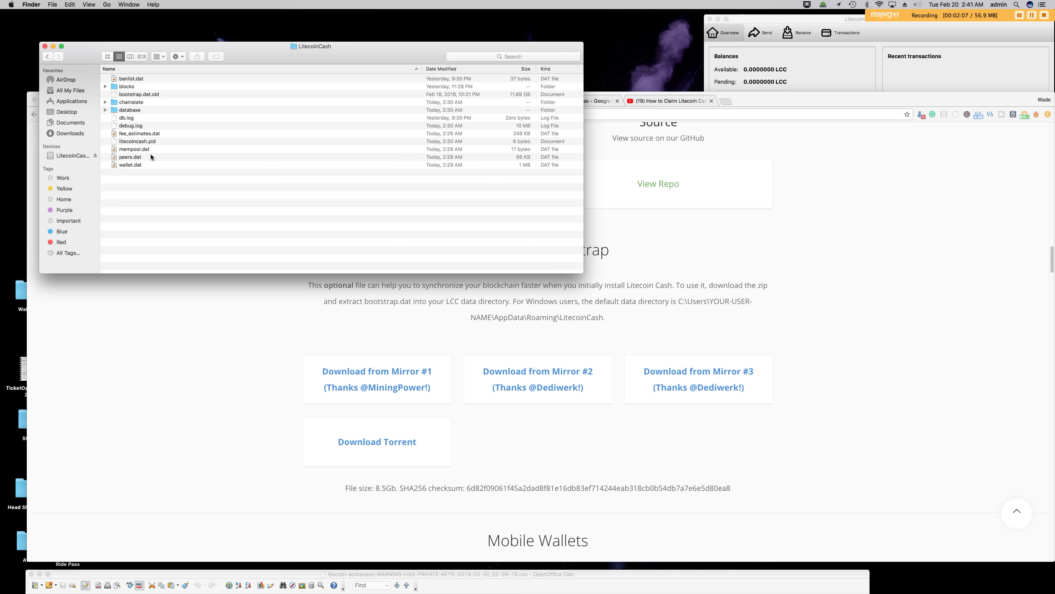
{"action": "left_click_drag", "start_coordinate": [250, 62], "coordinate": [293, 91]}
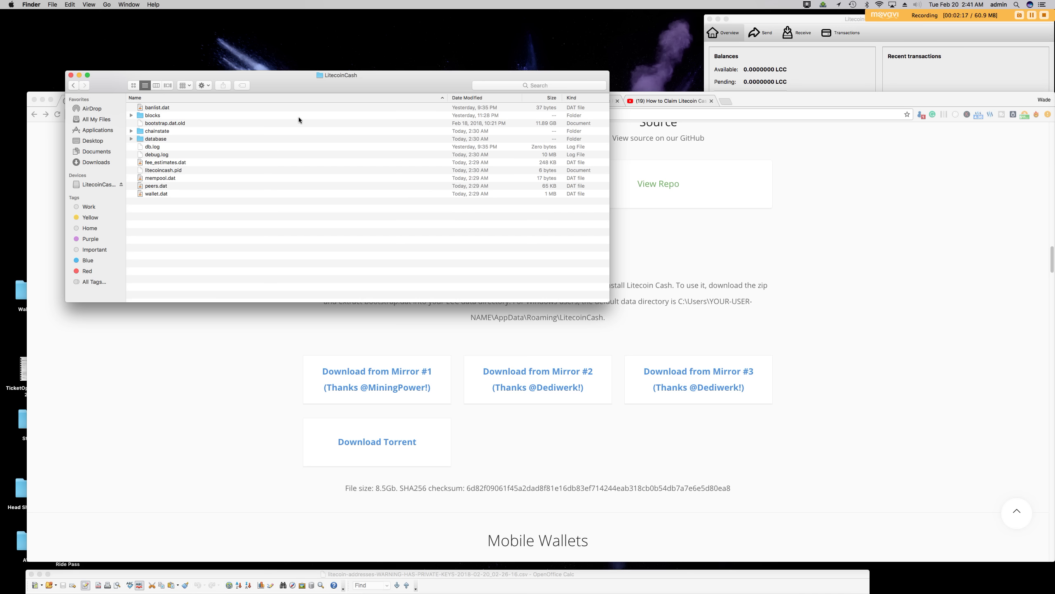
- Return to the Litecoin Cash website in Chrome and review the introduction and feature list of its home page
{"action": "left_click", "coordinate": [857, 433]}
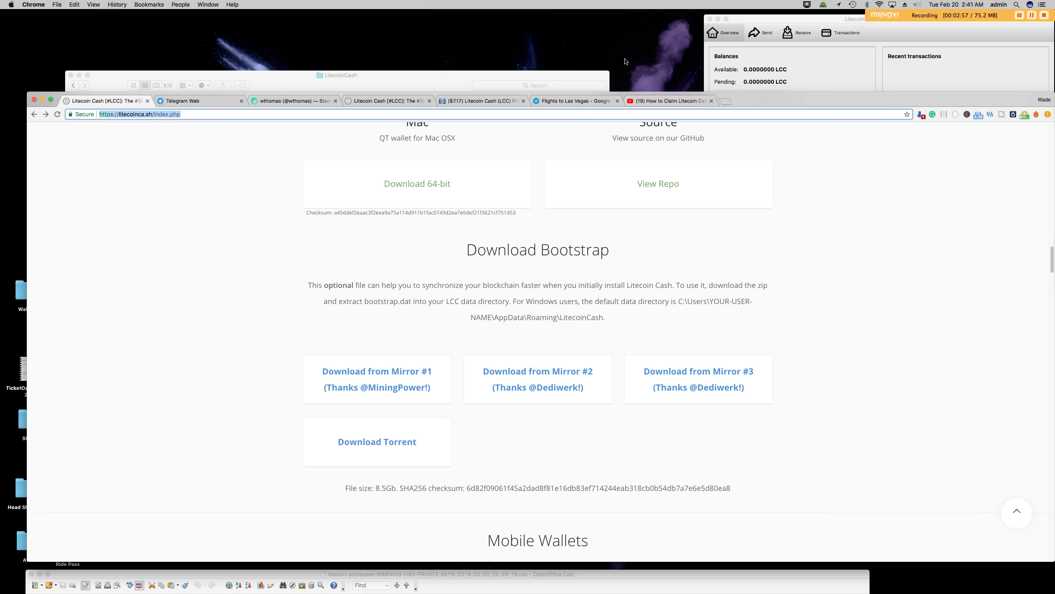
{"action": "scroll", "coordinate": [721, 277], "scroll_direction": "up", "scroll_amount": 15}
{"action": "scroll", "coordinate": [721, 277], "scroll_direction": "up", "scroll_amount": 10}
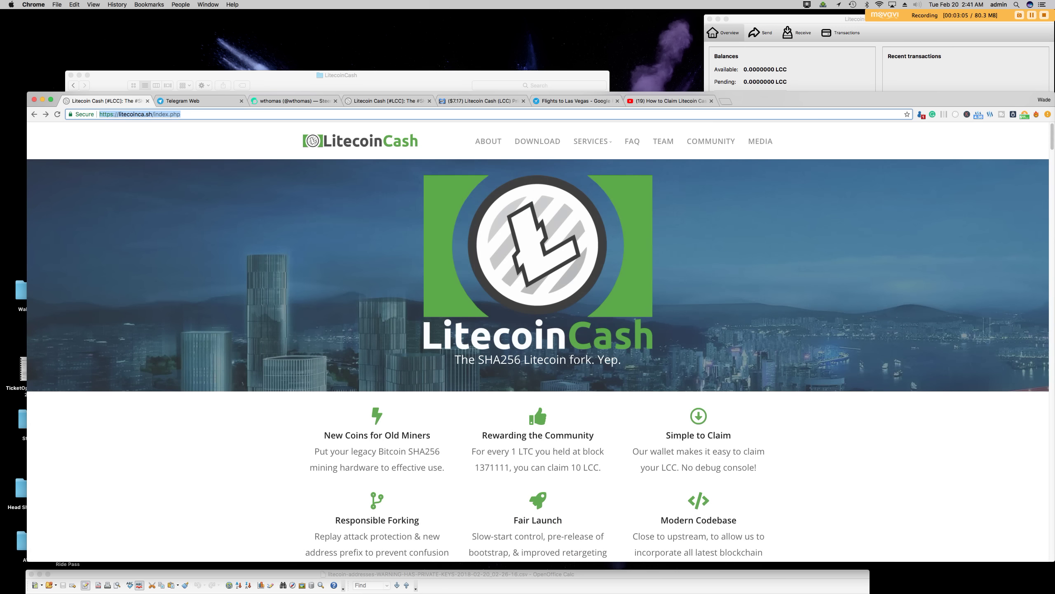
{"action": "scroll", "coordinate": [576, 361], "scroll_direction": "down", "scroll_amount": 3}
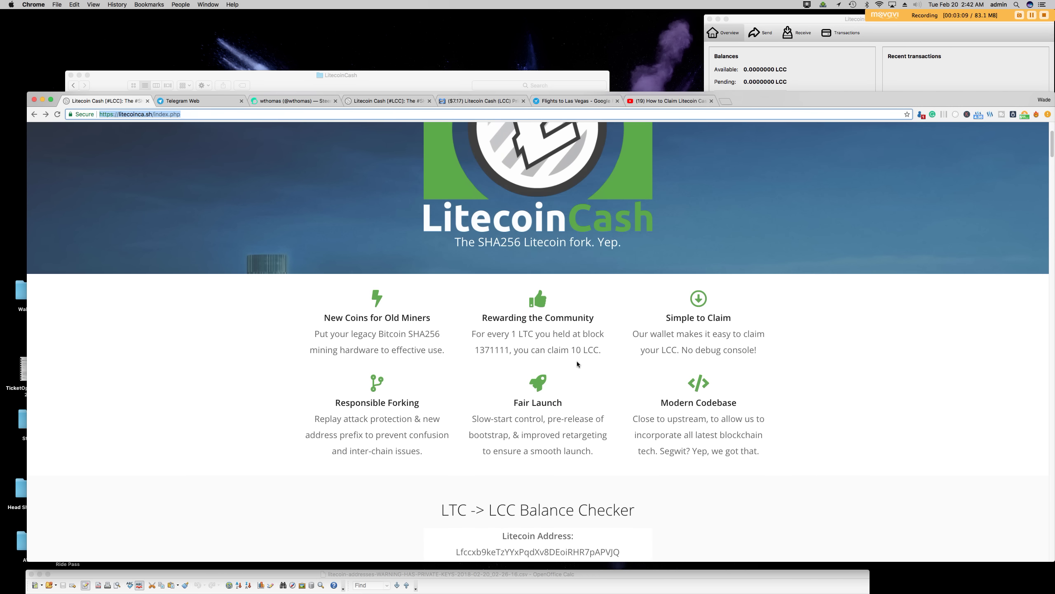
{"action": "scroll", "coordinate": [577, 361], "scroll_direction": "up", "scroll_amount": 3}
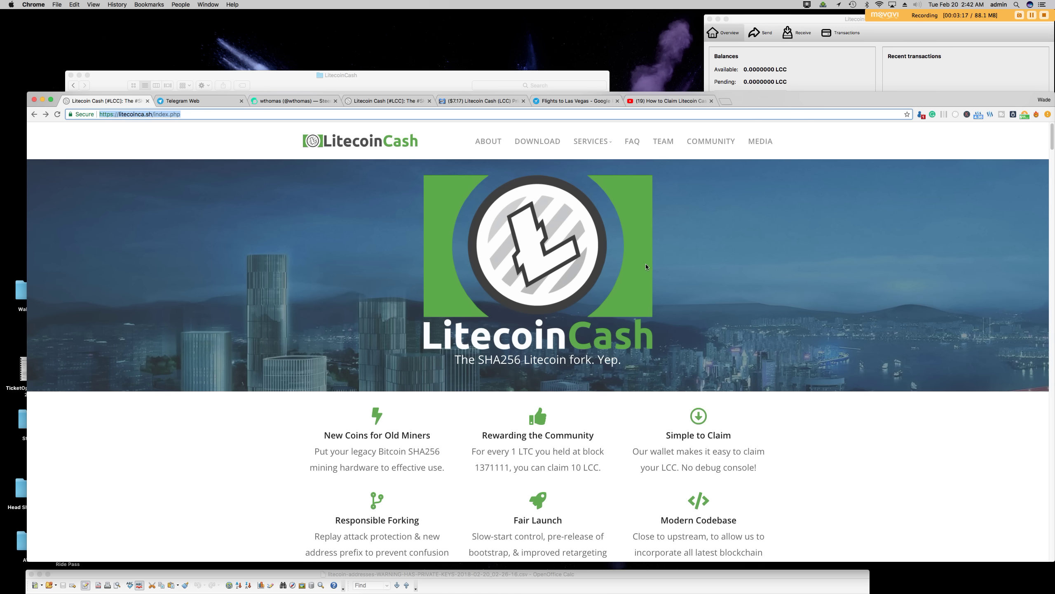
- Switch to LitecoinCash Core, reposition the wallet window, and submit the Litecoin private key for import into the wallet
{"action": "left_click", "coordinate": [851, 65]}
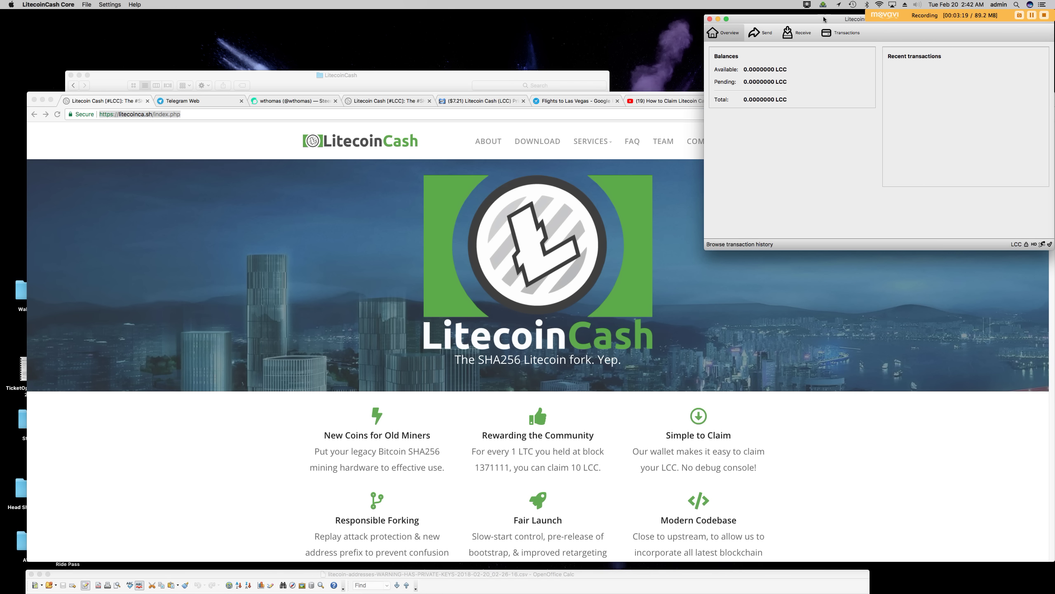
{"action": "mouse_move", "coordinate": [824, 18]}
{"action": "left_mouse_down"}
{"action": "mouse_move", "coordinate": [851, 25]}
{"action": "mouse_move", "coordinate": [829, 26]}
{"action": "left_mouse_up"}
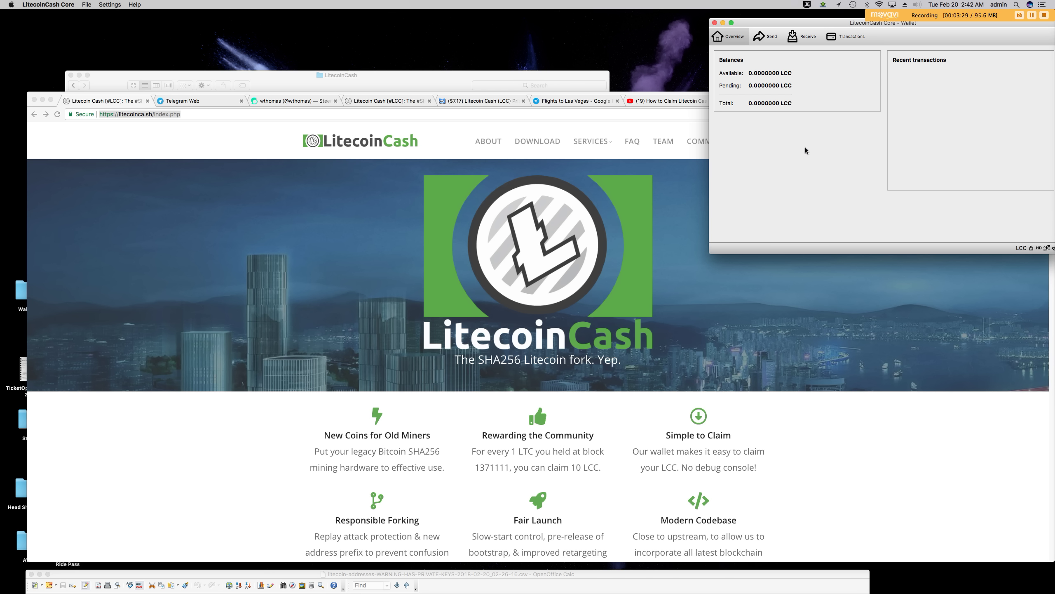
{"action": "mouse_move", "coordinate": [841, 27]}
{"action": "left_mouse_down"}
{"action": "mouse_move", "coordinate": [803, 30]}
{"action": "mouse_move", "coordinate": [832, 29]}
{"action": "left_mouse_up"}
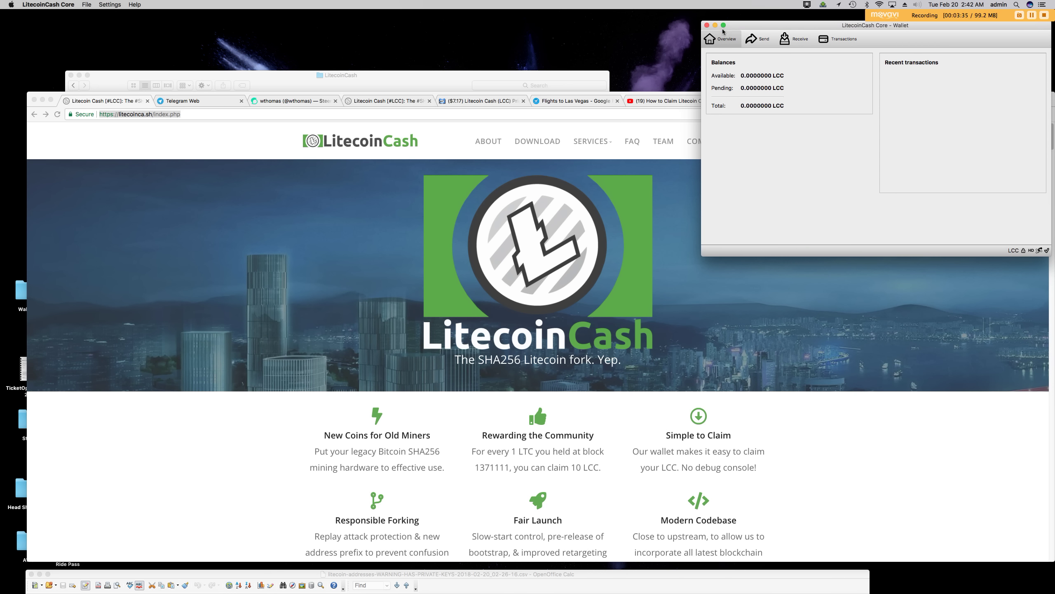
{"action": "left_click", "coordinate": [86, 5]}
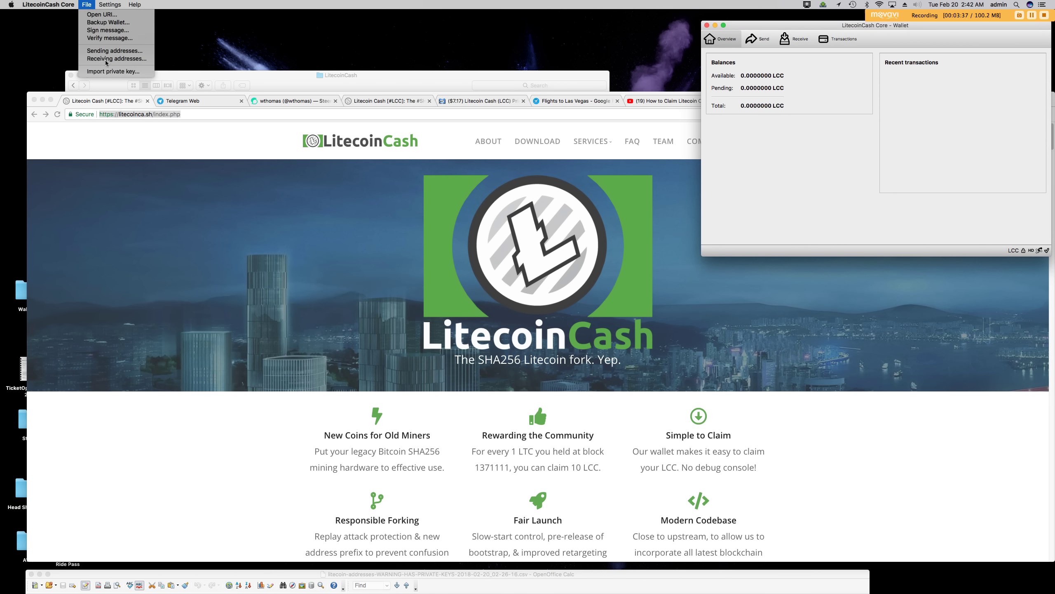
{"action": "left_click", "coordinate": [110, 72]}
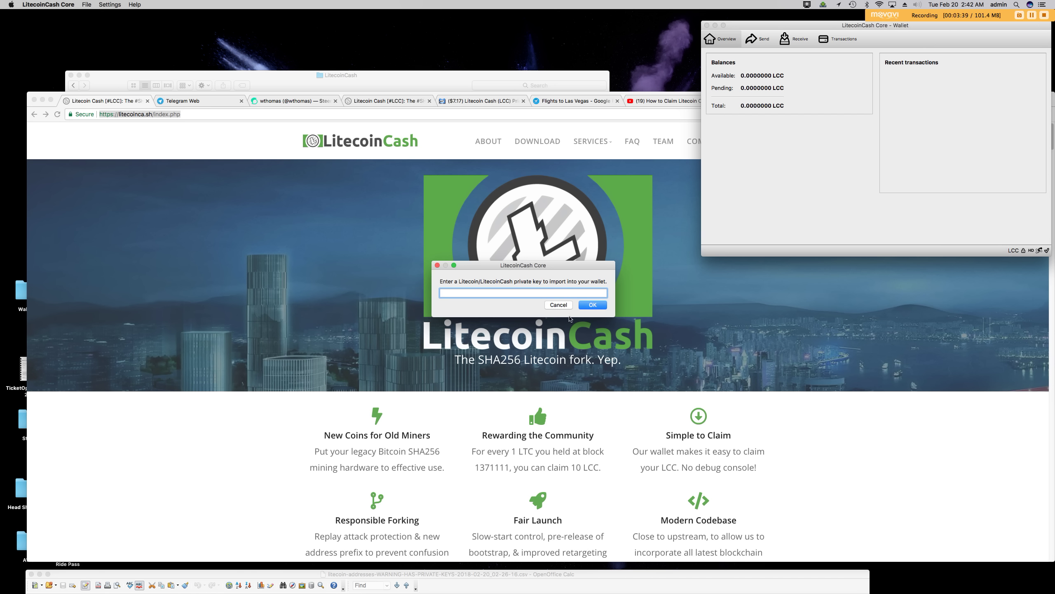
{"action": "left_click_drag", "start_coordinate": [508, 268], "coordinate": [839, 158]}
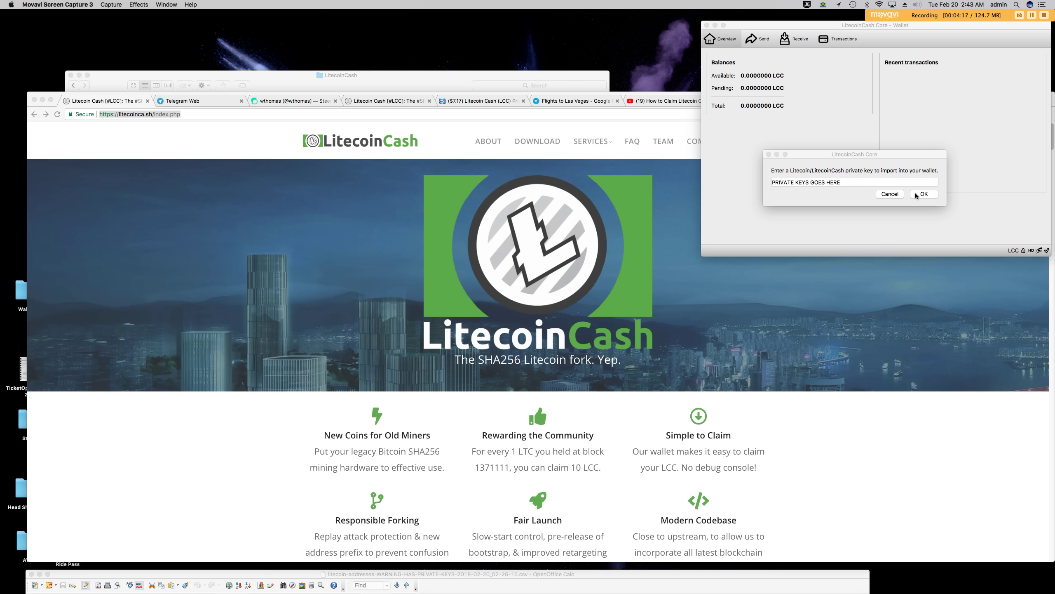
{"action": "left_click", "coordinate": [1032, 15]}
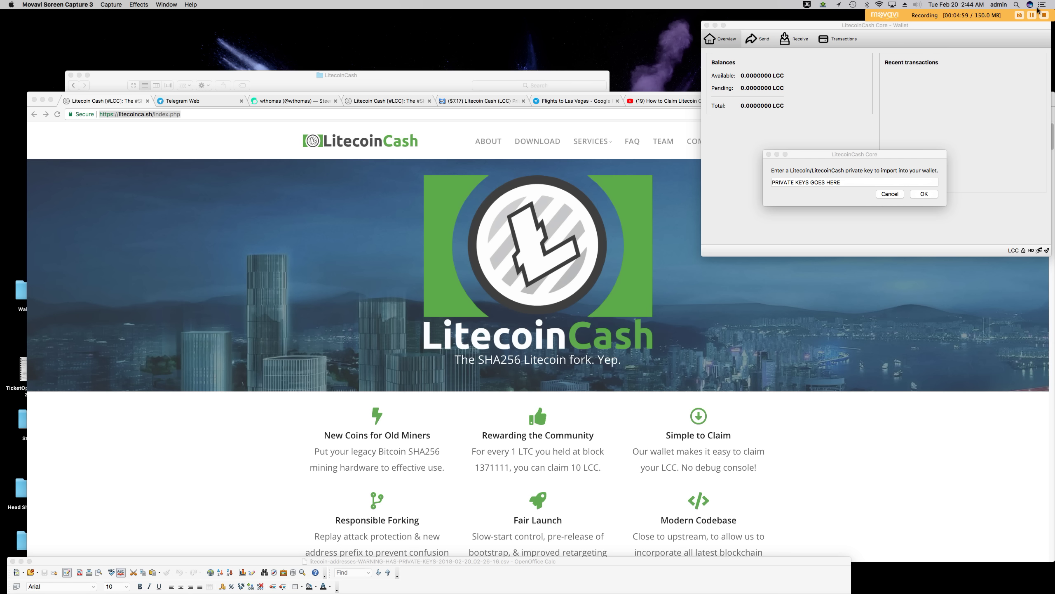
{"action": "key", "text": "Return"}
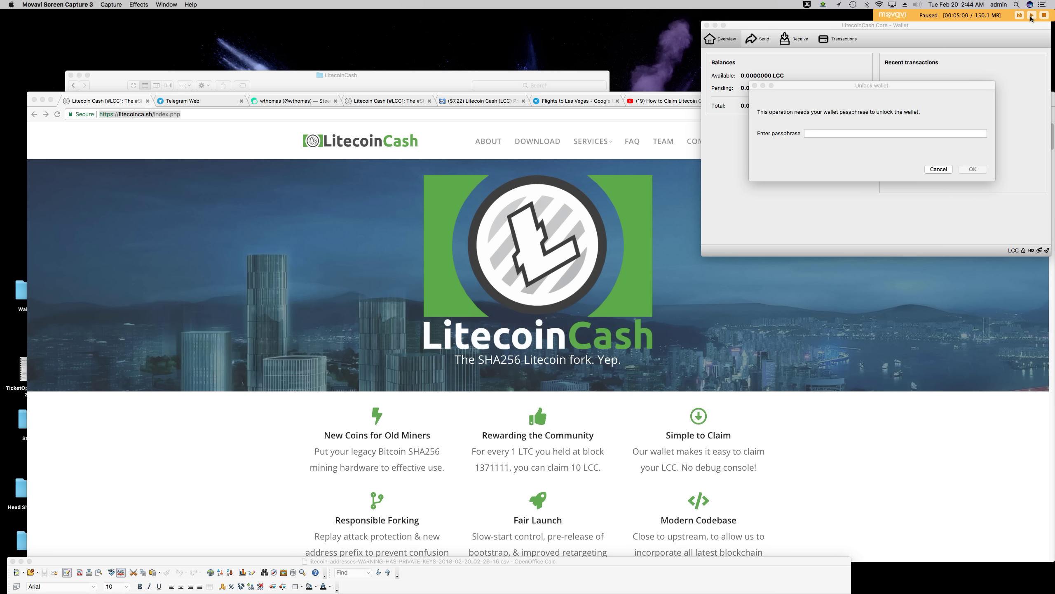
- Enter the wallet passphrase and confirm it to unlock the wallet for the key import
{"action": "left_click", "coordinate": [833, 136]}
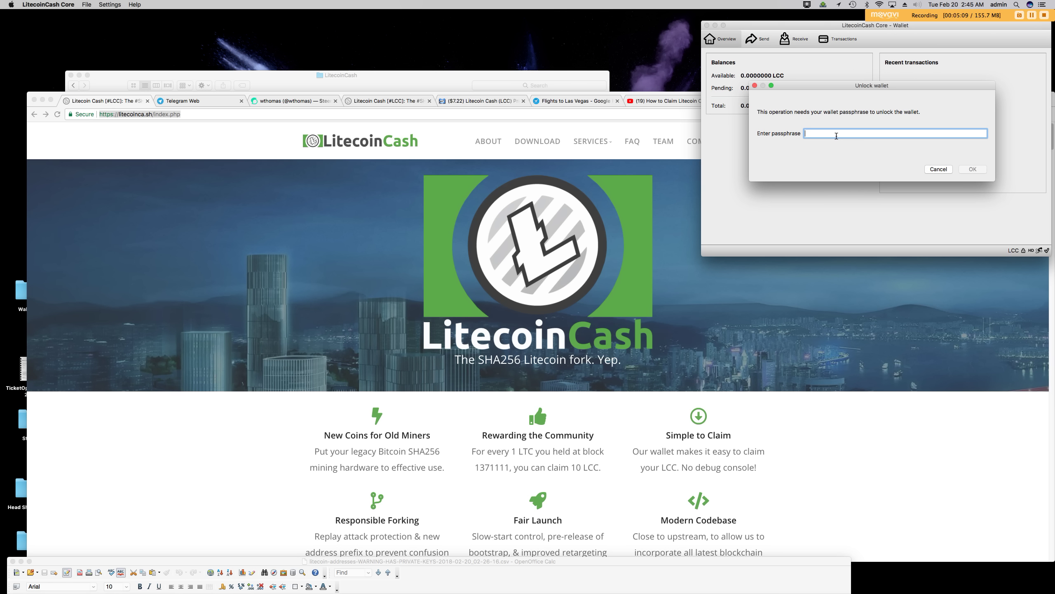
{"action": "type", "text": "•"}
{"action": "left_click", "coordinate": [966, 170]}
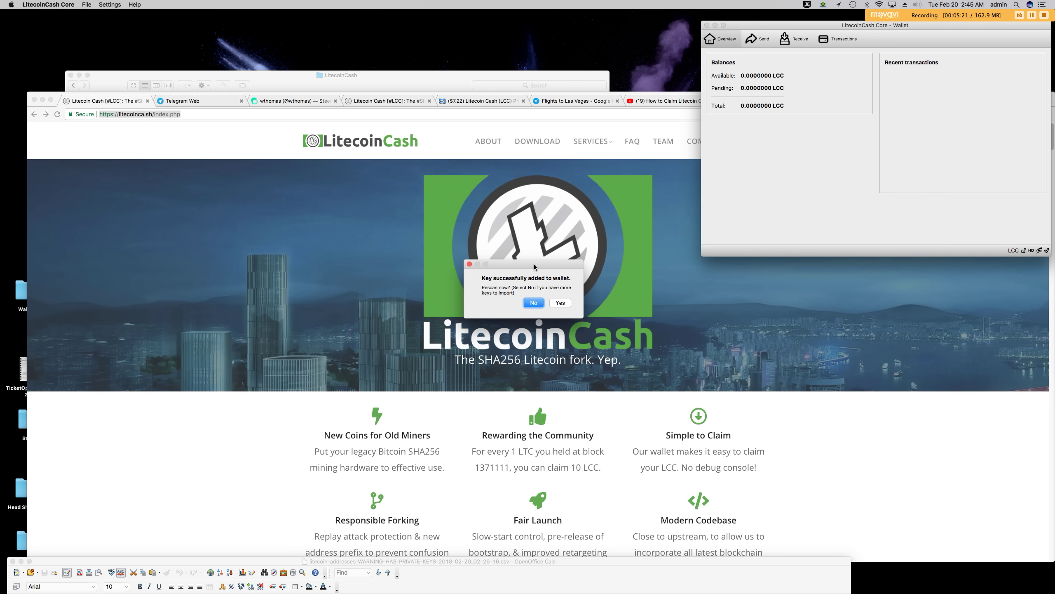
- Choose to rescan the wallet immediately and place the rescan progress window over the wallet window
{"action": "left_click_drag", "start_coordinate": [534, 263], "coordinate": [813, 170]}
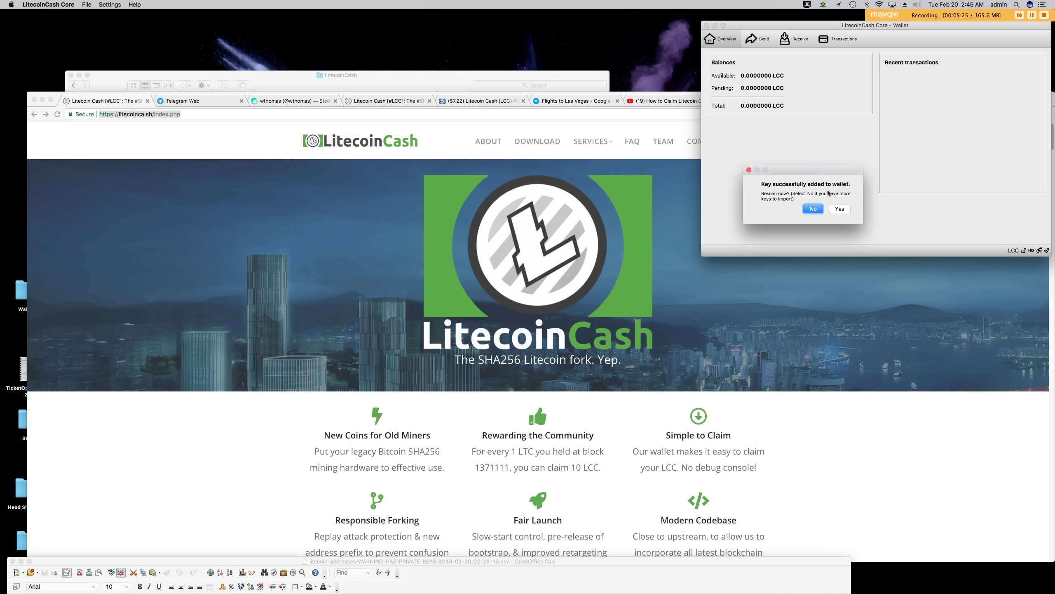
{"action": "left_click", "coordinate": [806, 209]}
{"action": "left_click", "coordinate": [841, 209]}
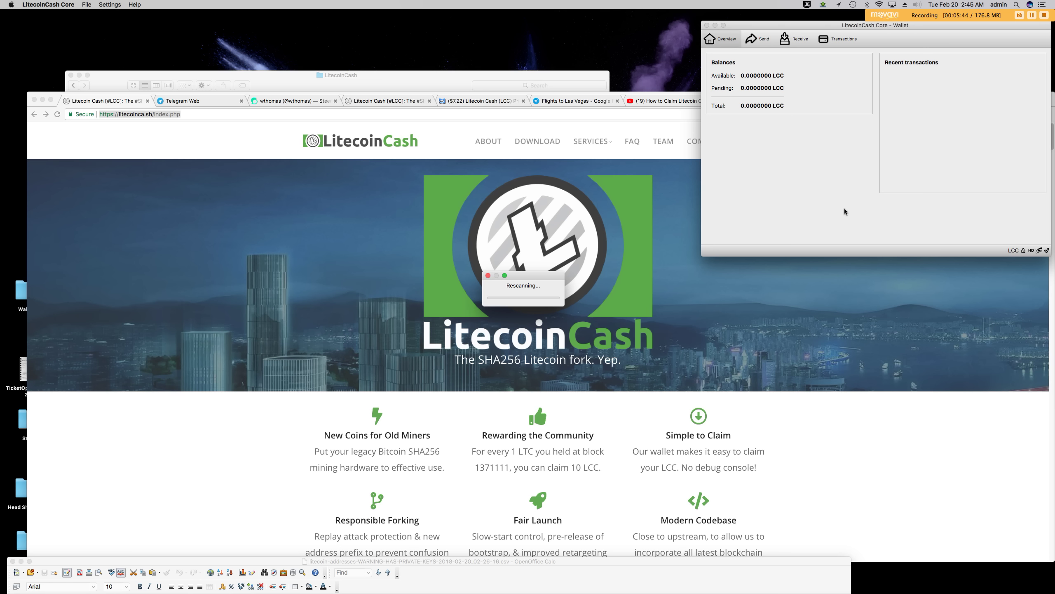
{"action": "left_click_drag", "start_coordinate": [541, 276], "coordinate": [847, 165]}
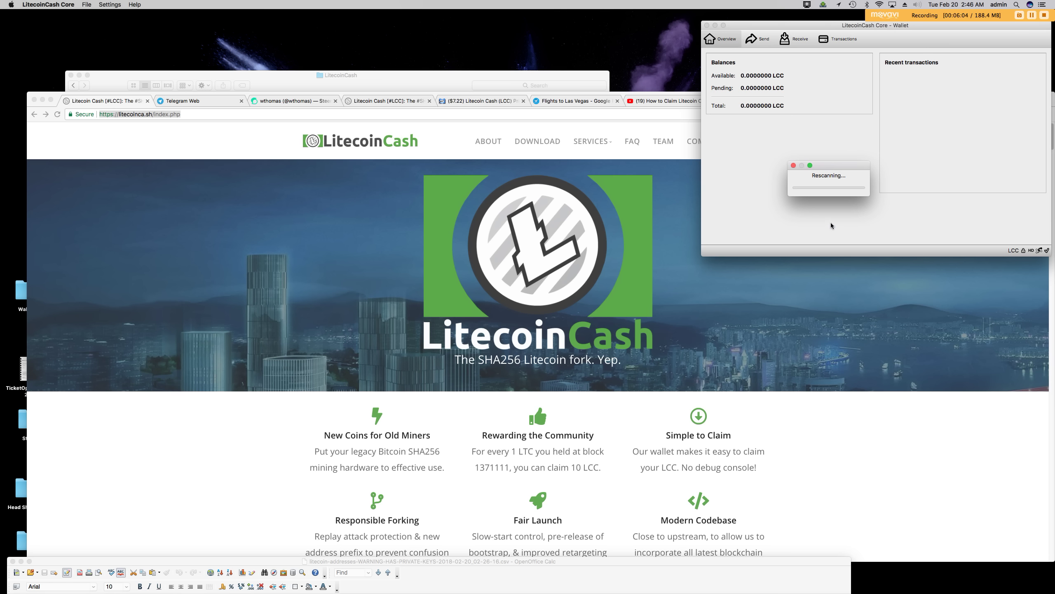
- Switch to the CoinCodex Litecoin Cash page in Chrome, lower the browser window, and reload the price overview
{"action": "left_click", "coordinate": [467, 100]}
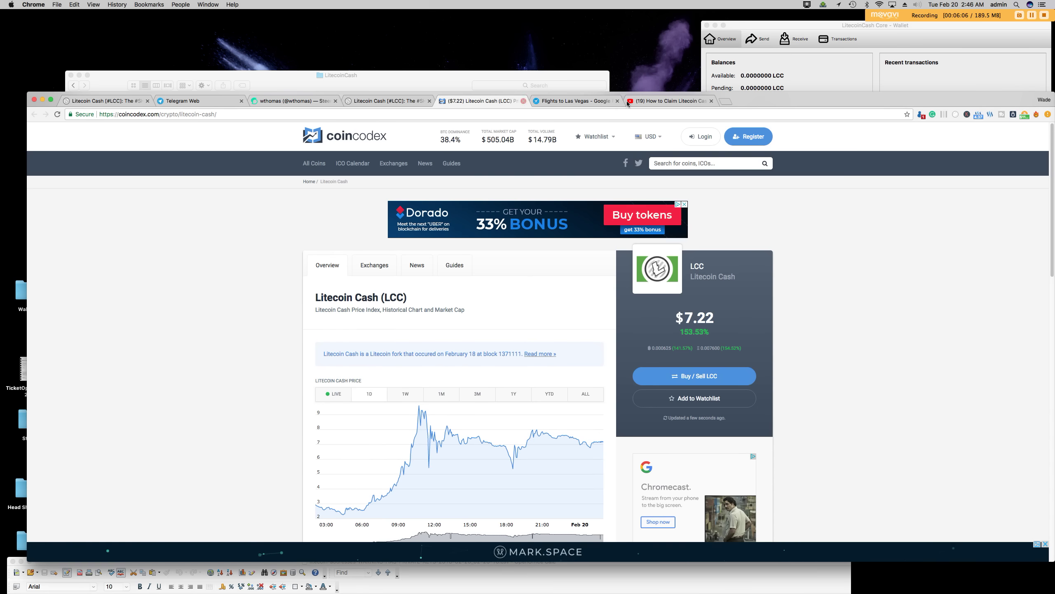
{"action": "left_click_drag", "start_coordinate": [841, 104], "coordinate": [849, 183]}
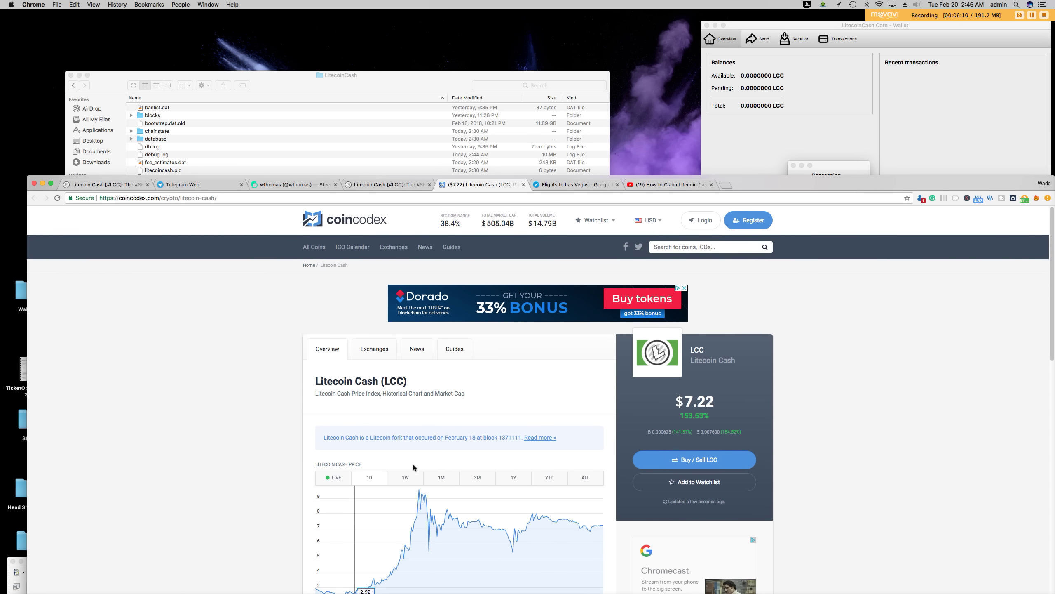
{"action": "left_click", "coordinate": [602, 198]}
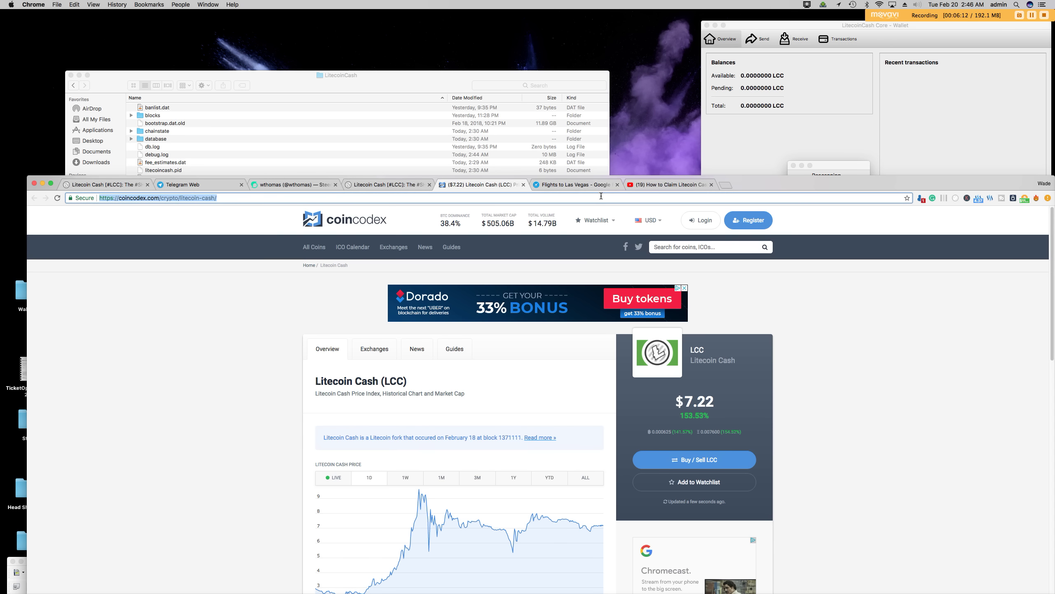
{"action": "key", "text": "Return"}
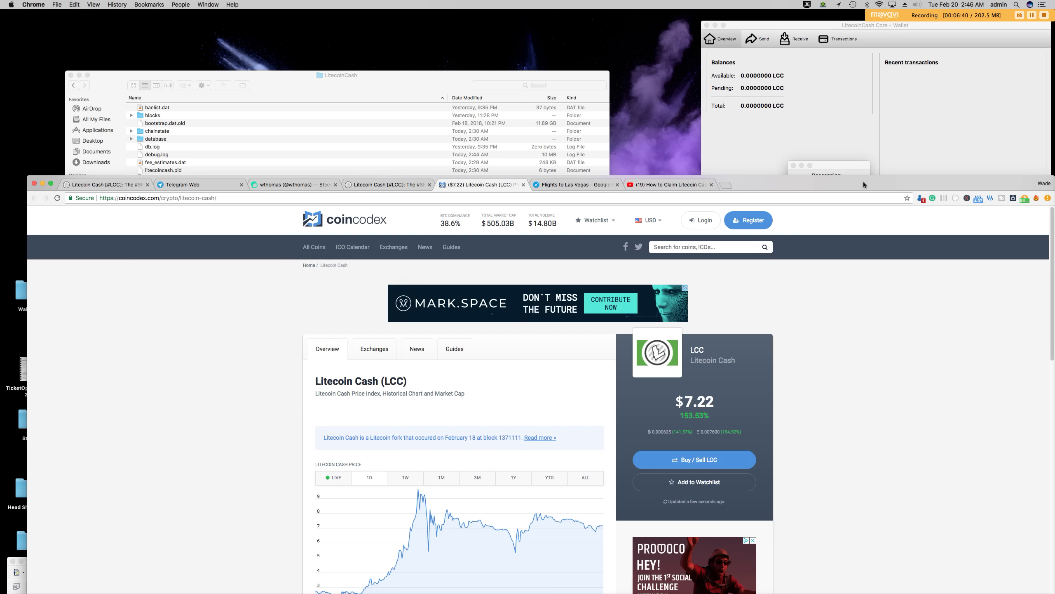
- Lower the browser window further and place the rescan progress window over the middle of the LitecoinCash Core wallet
{"action": "left_click_drag", "start_coordinate": [863, 181], "coordinate": [841, 206]}
{"action": "left_click", "coordinate": [839, 164]}
{"action": "left_click_drag", "start_coordinate": [839, 164], "coordinate": [885, 51]}
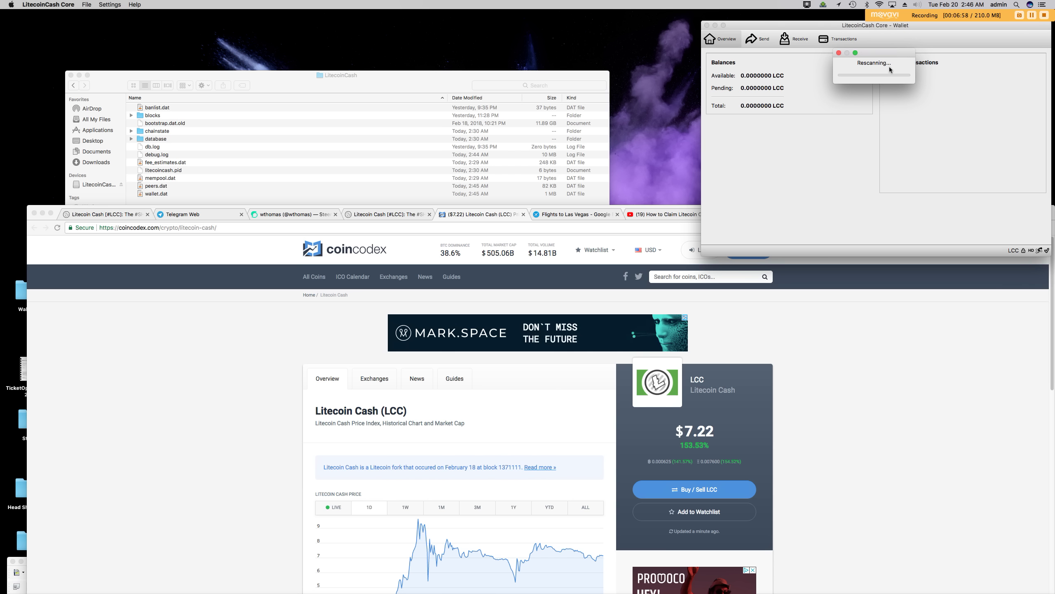
{"action": "left_click_drag", "start_coordinate": [889, 61], "coordinate": [861, 120]}
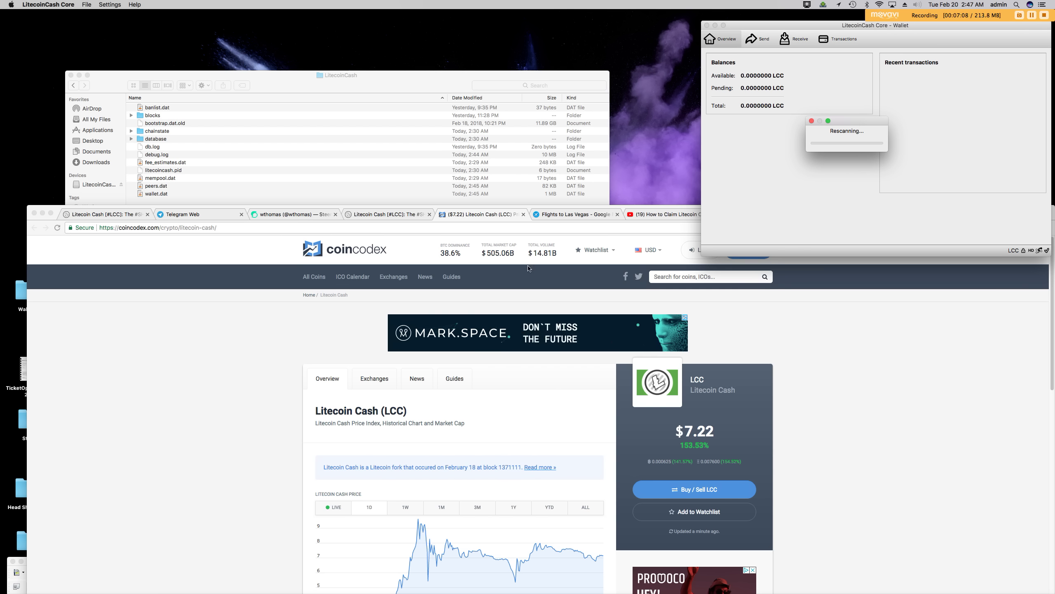
- Bring the LitecoinCash Core wallet forward and reposition it to check its balances and recent transactions
{"action": "left_click", "coordinate": [1032, 19]}
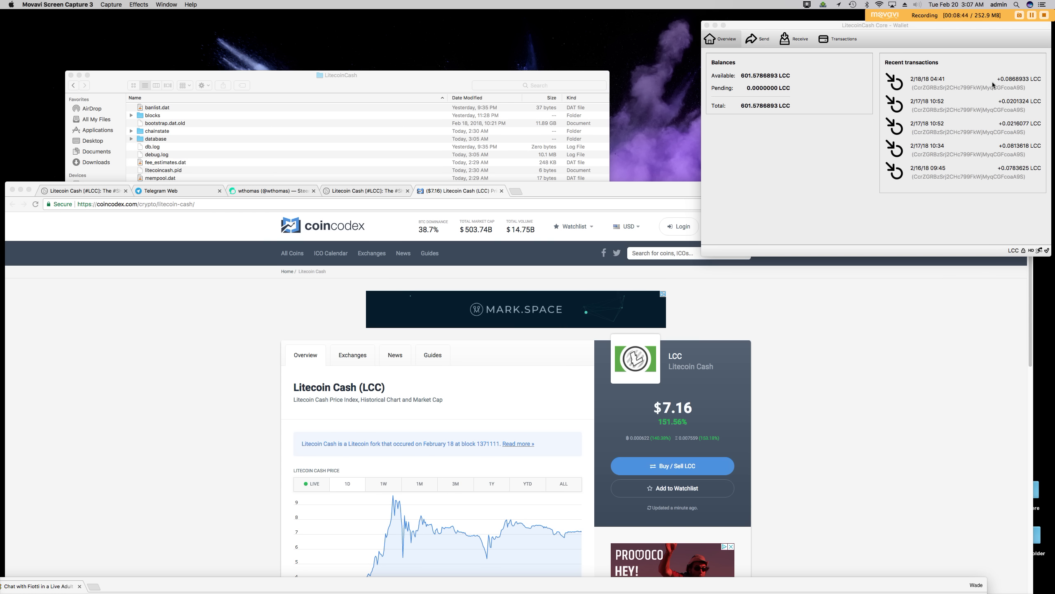
{"action": "left_click", "coordinate": [940, 30]}
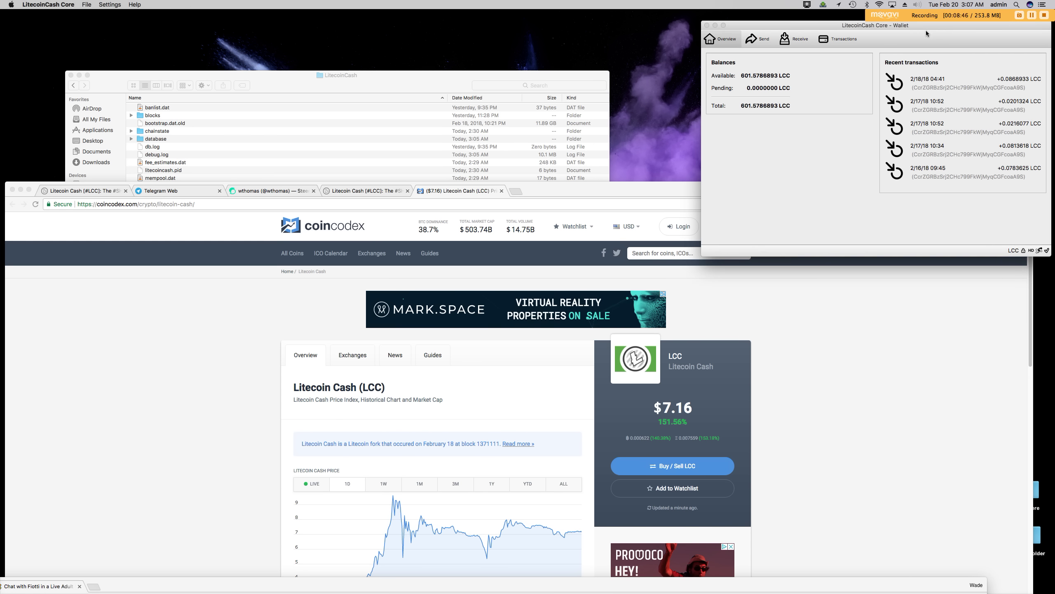
{"action": "left_click_drag", "start_coordinate": [928, 30], "coordinate": [906, 36]}
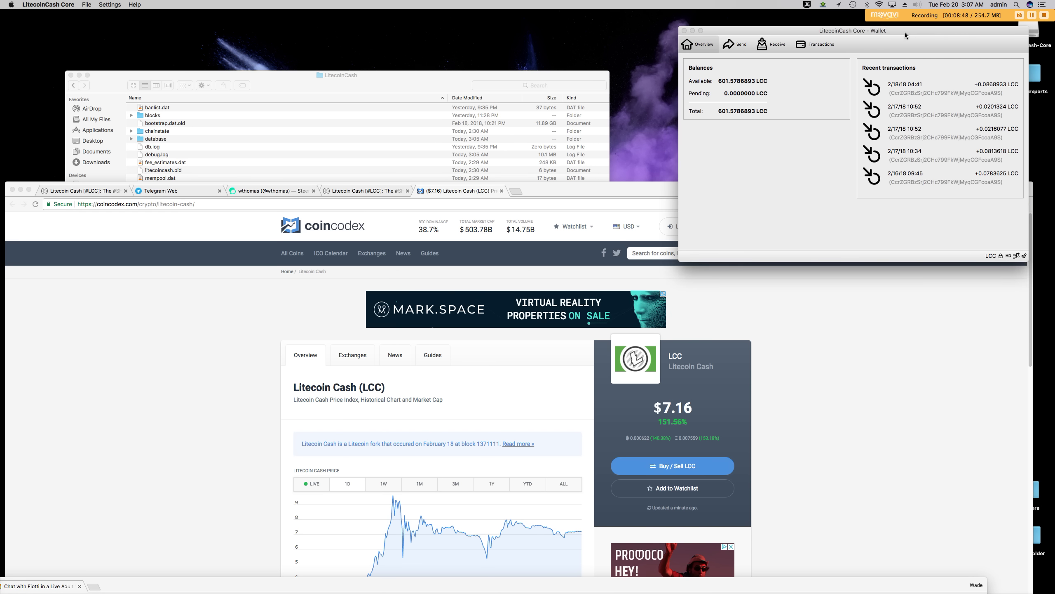